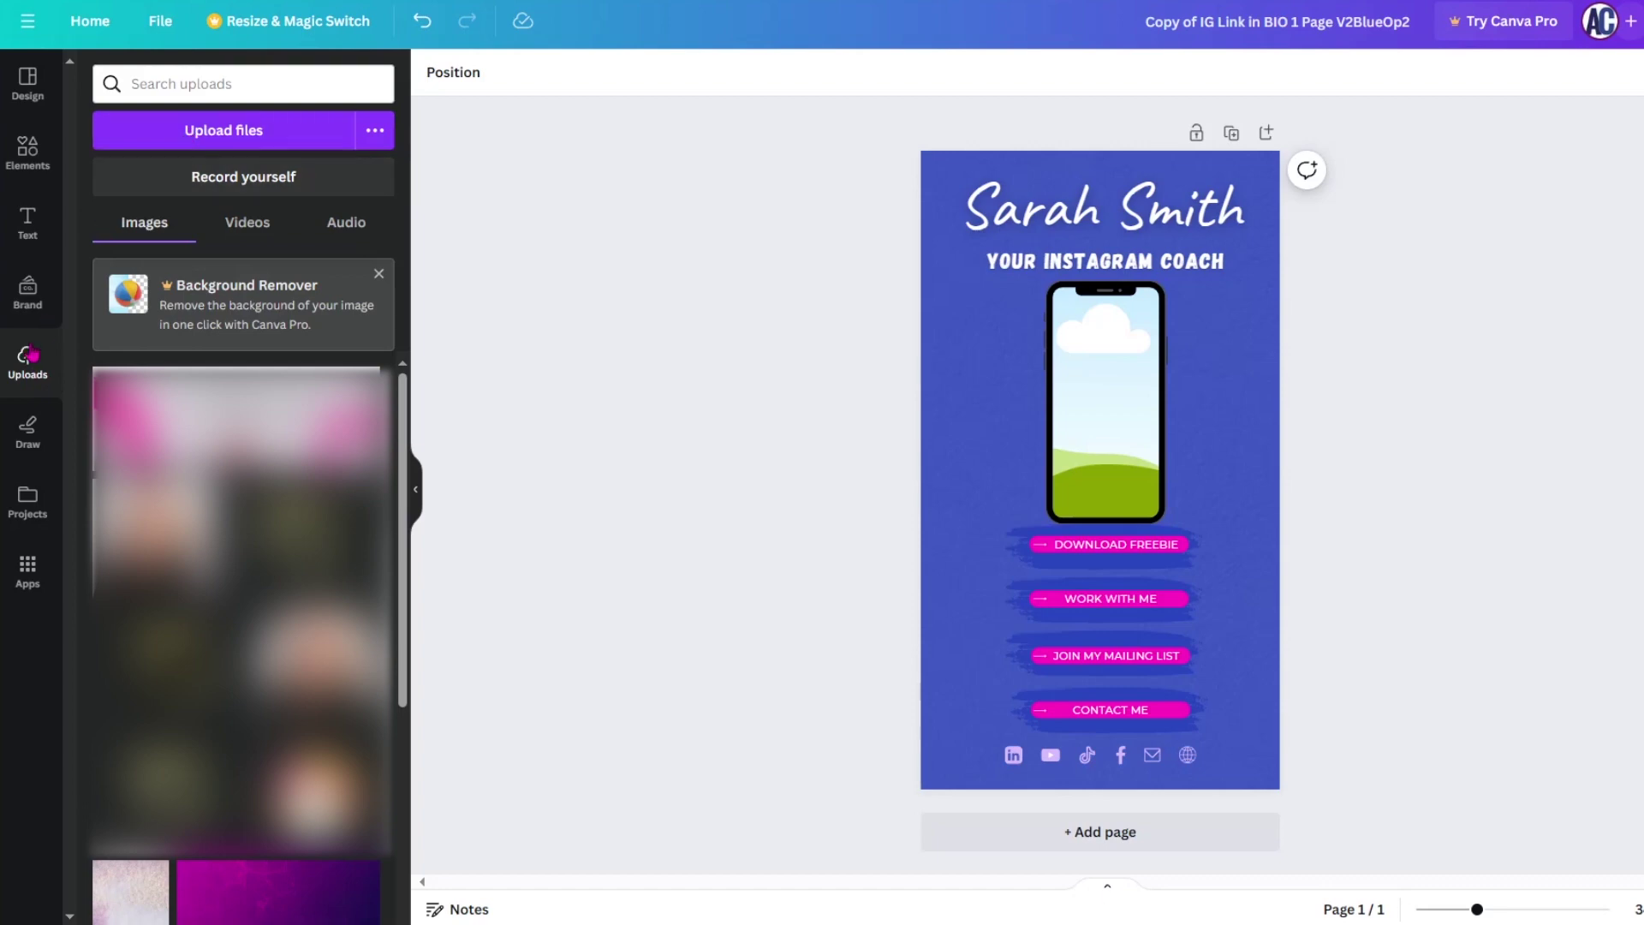
# Upload the personal photo from the computer into Canva's uploads library
pyautogui.click(151, 142)
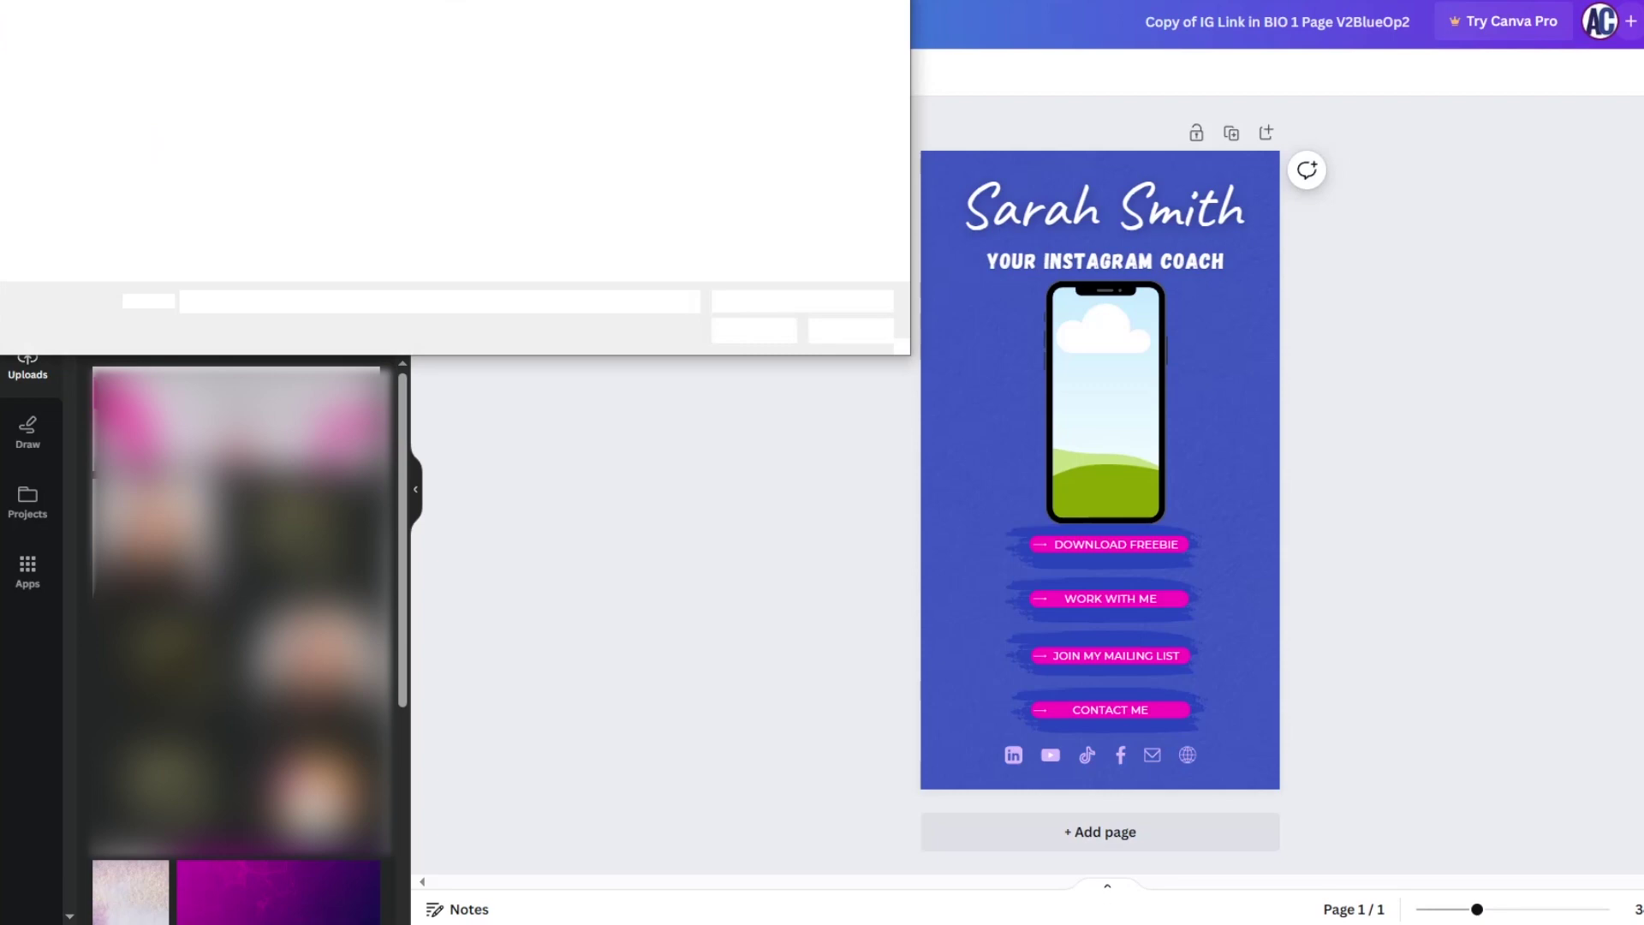
pyautogui.click(754, 331)
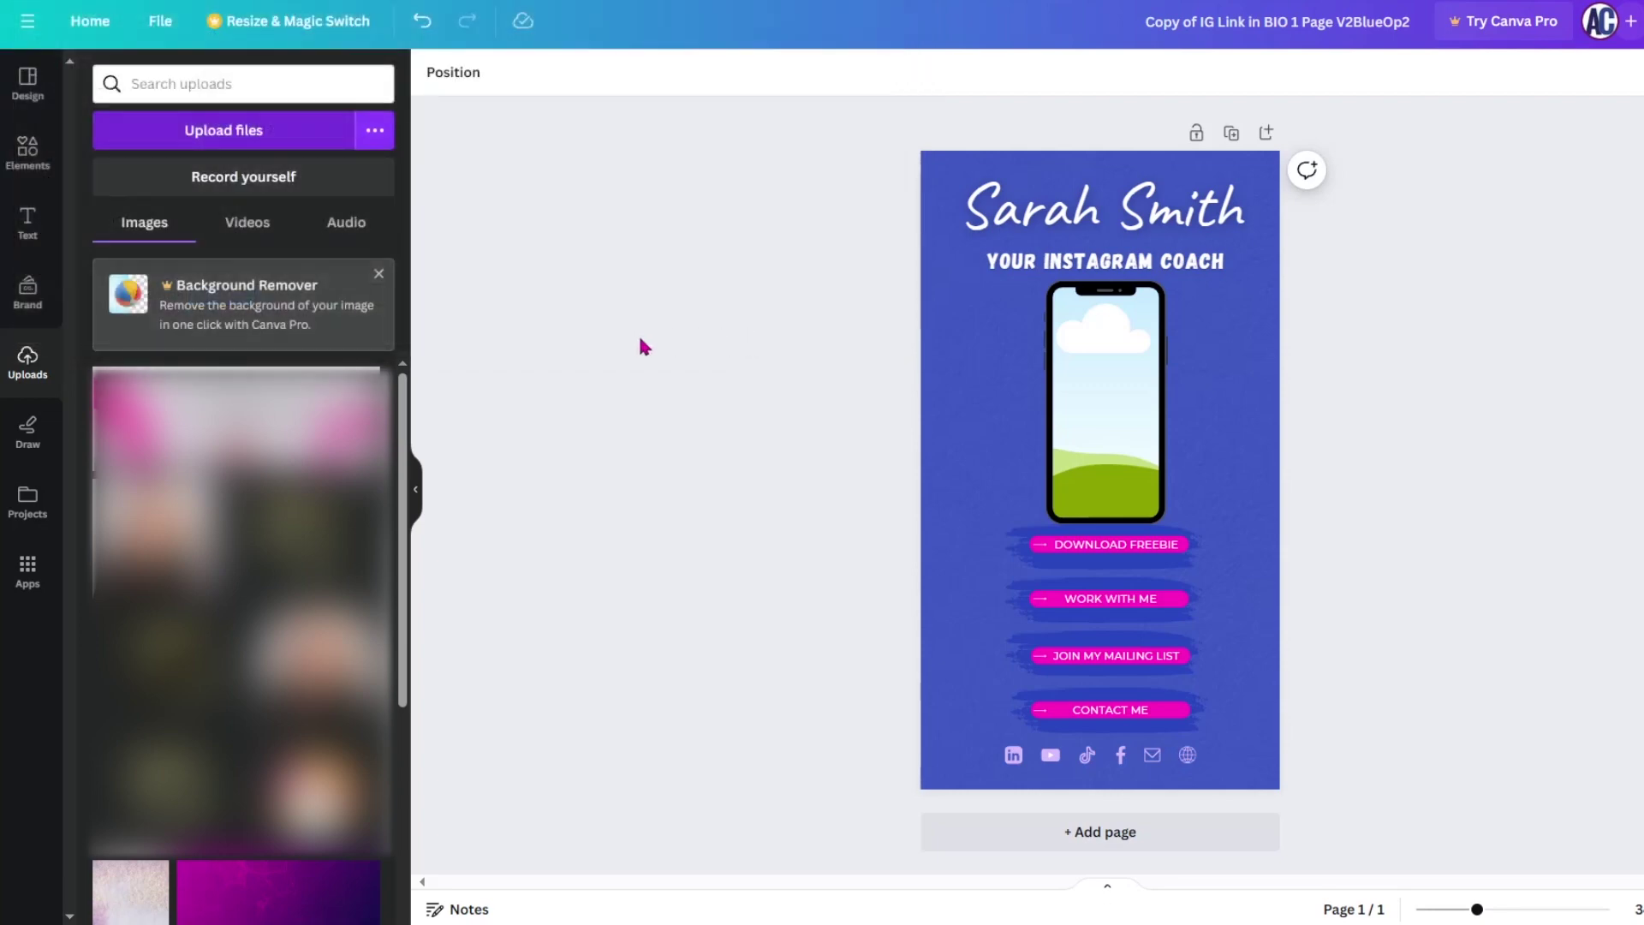
pyautogui.click(40, 386)
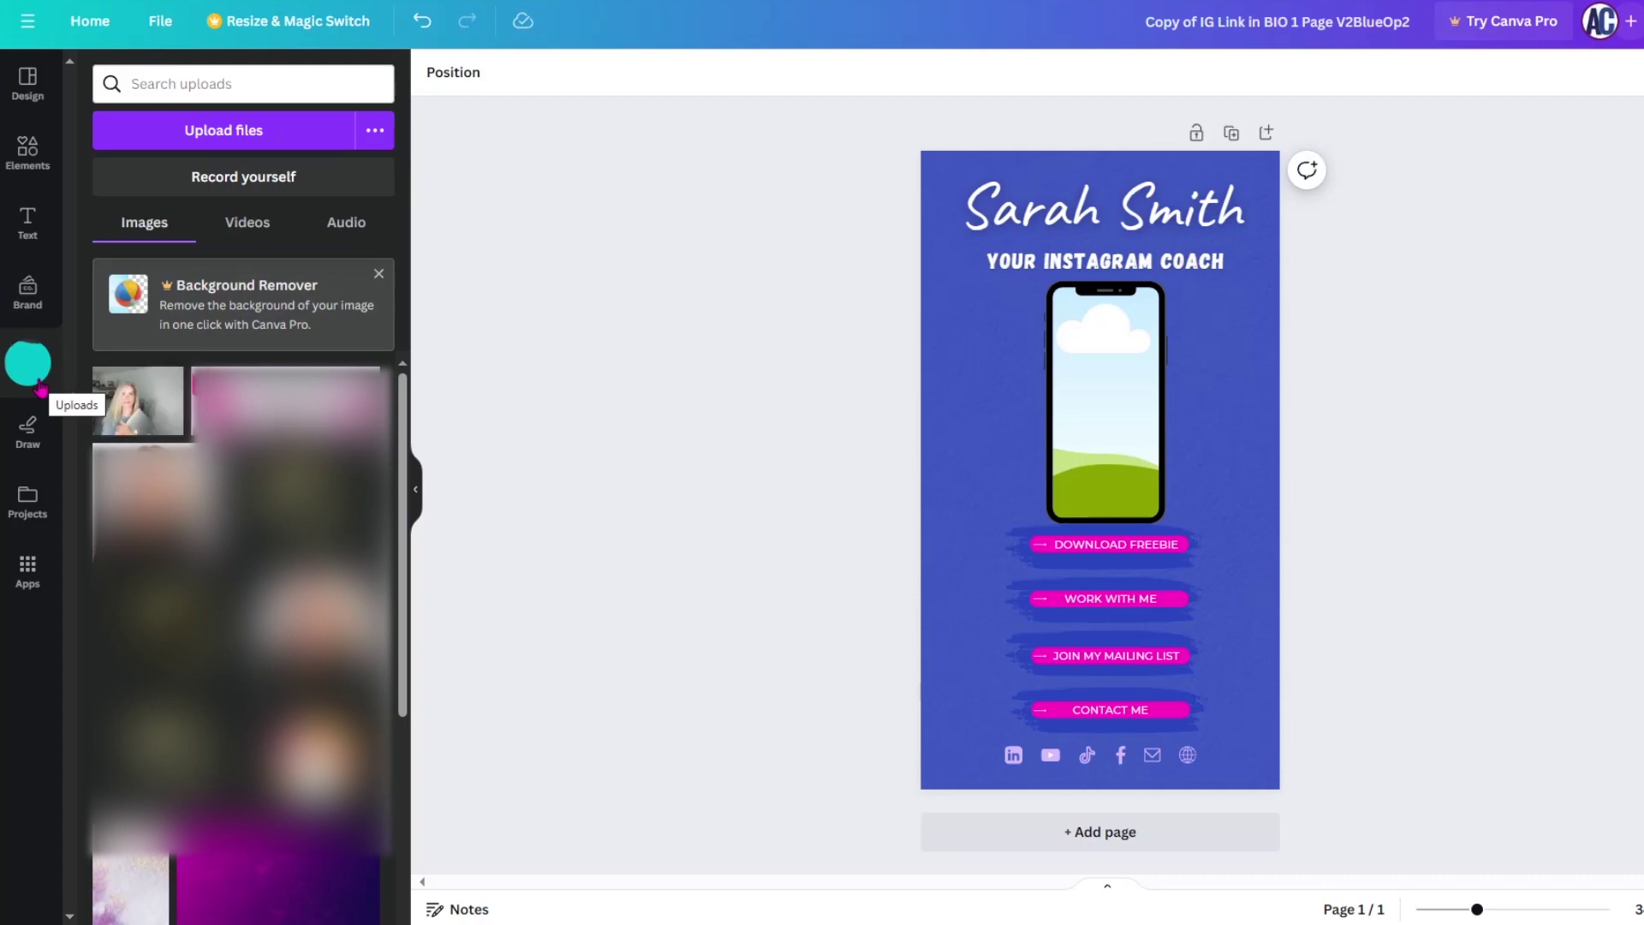
pyautogui.moveTo(138, 403)
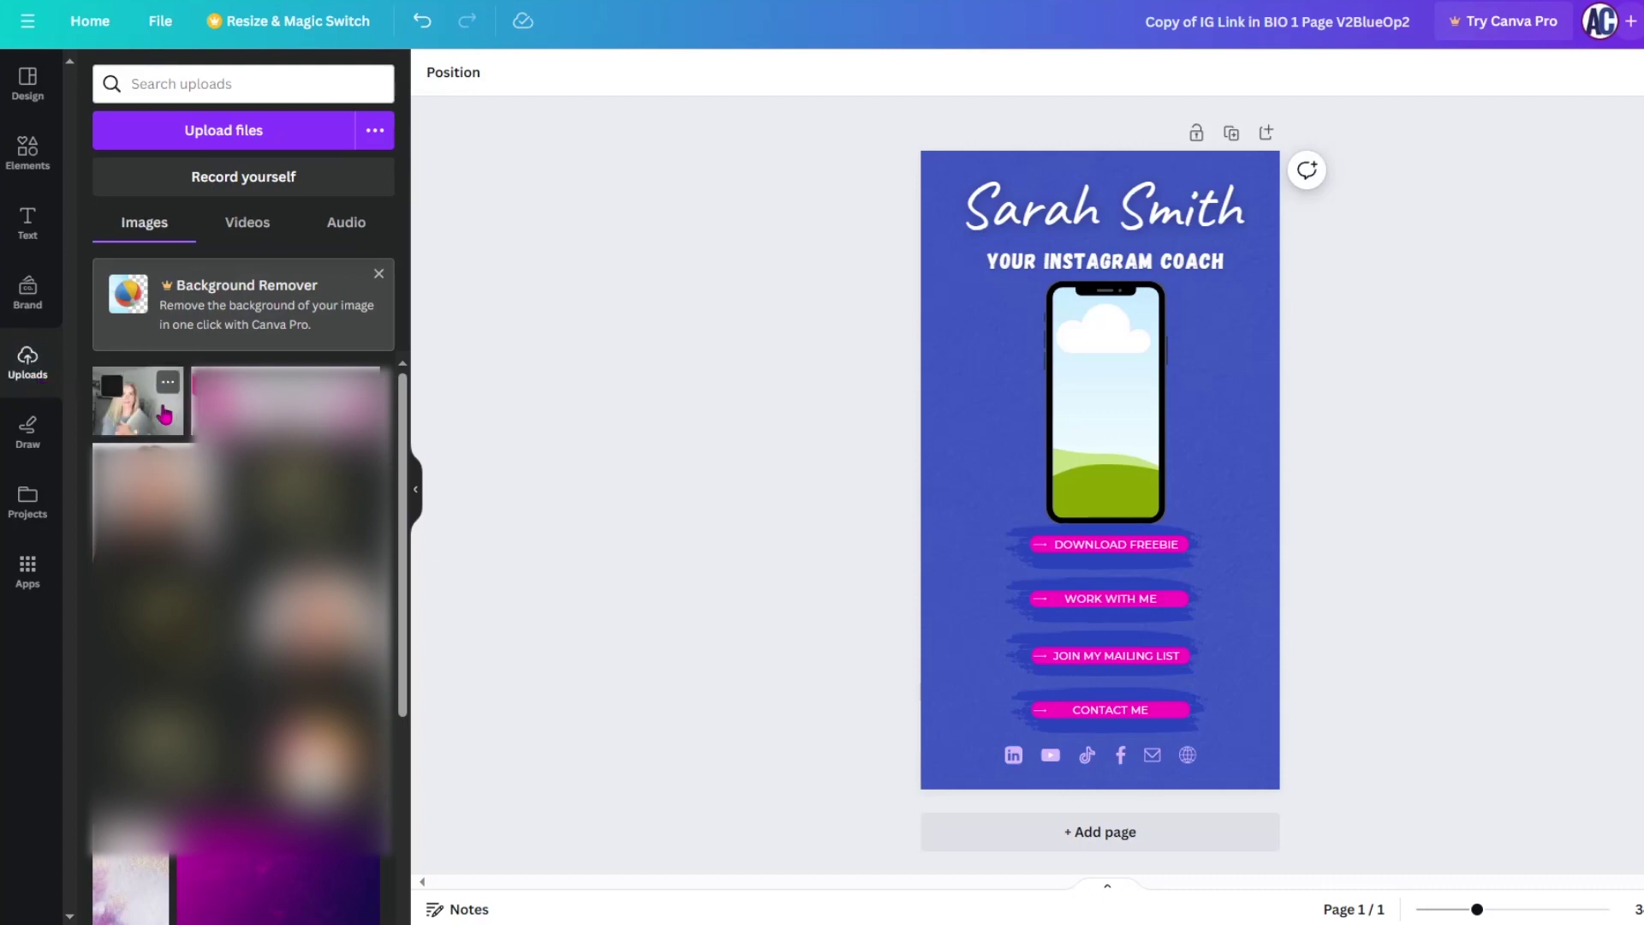
# Drop the uploaded photo into the phone frame, replacing the cloud-and-hill placeholder
pyautogui.moveTo(183, 417); pyautogui.dragTo(1134, 394)
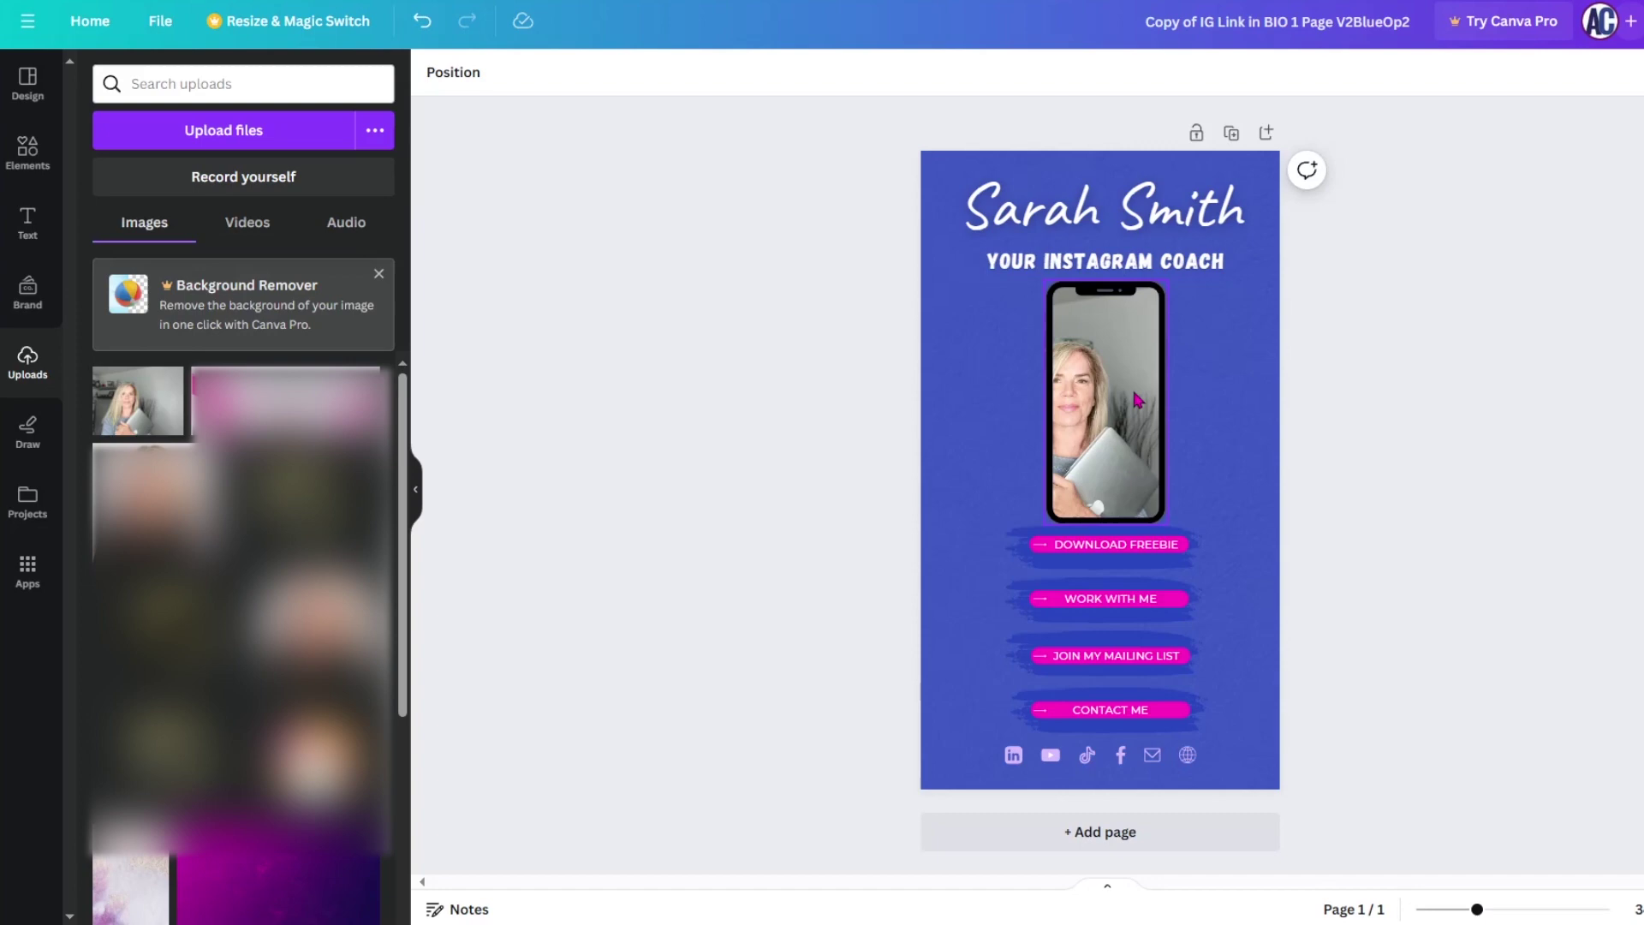
# Enlarge, shift and slightly tilt the framed photo so the woman sits centred
pyautogui.doubleClick(1136, 401)
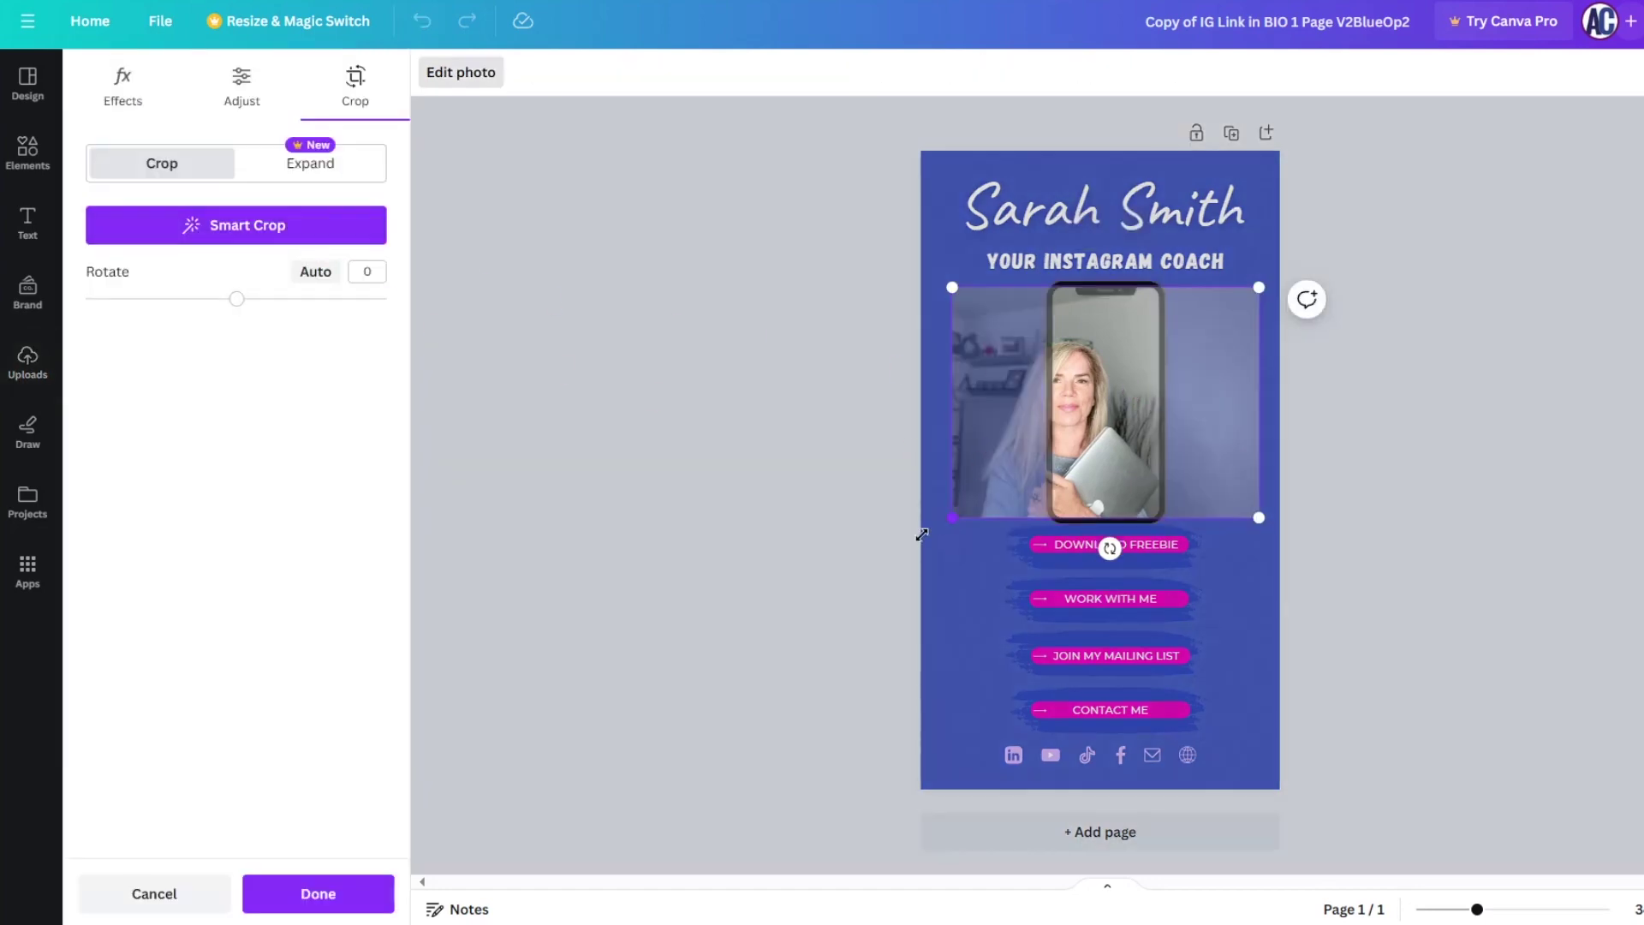
pyautogui.moveTo(951, 517)
pyautogui.mouseDown()
pyautogui.moveTo(731, 673)
pyautogui.moveTo(945, 540)
pyautogui.mouseUp()
pyautogui.moveTo(1196, 437); pyautogui.dragTo(1263, 434)
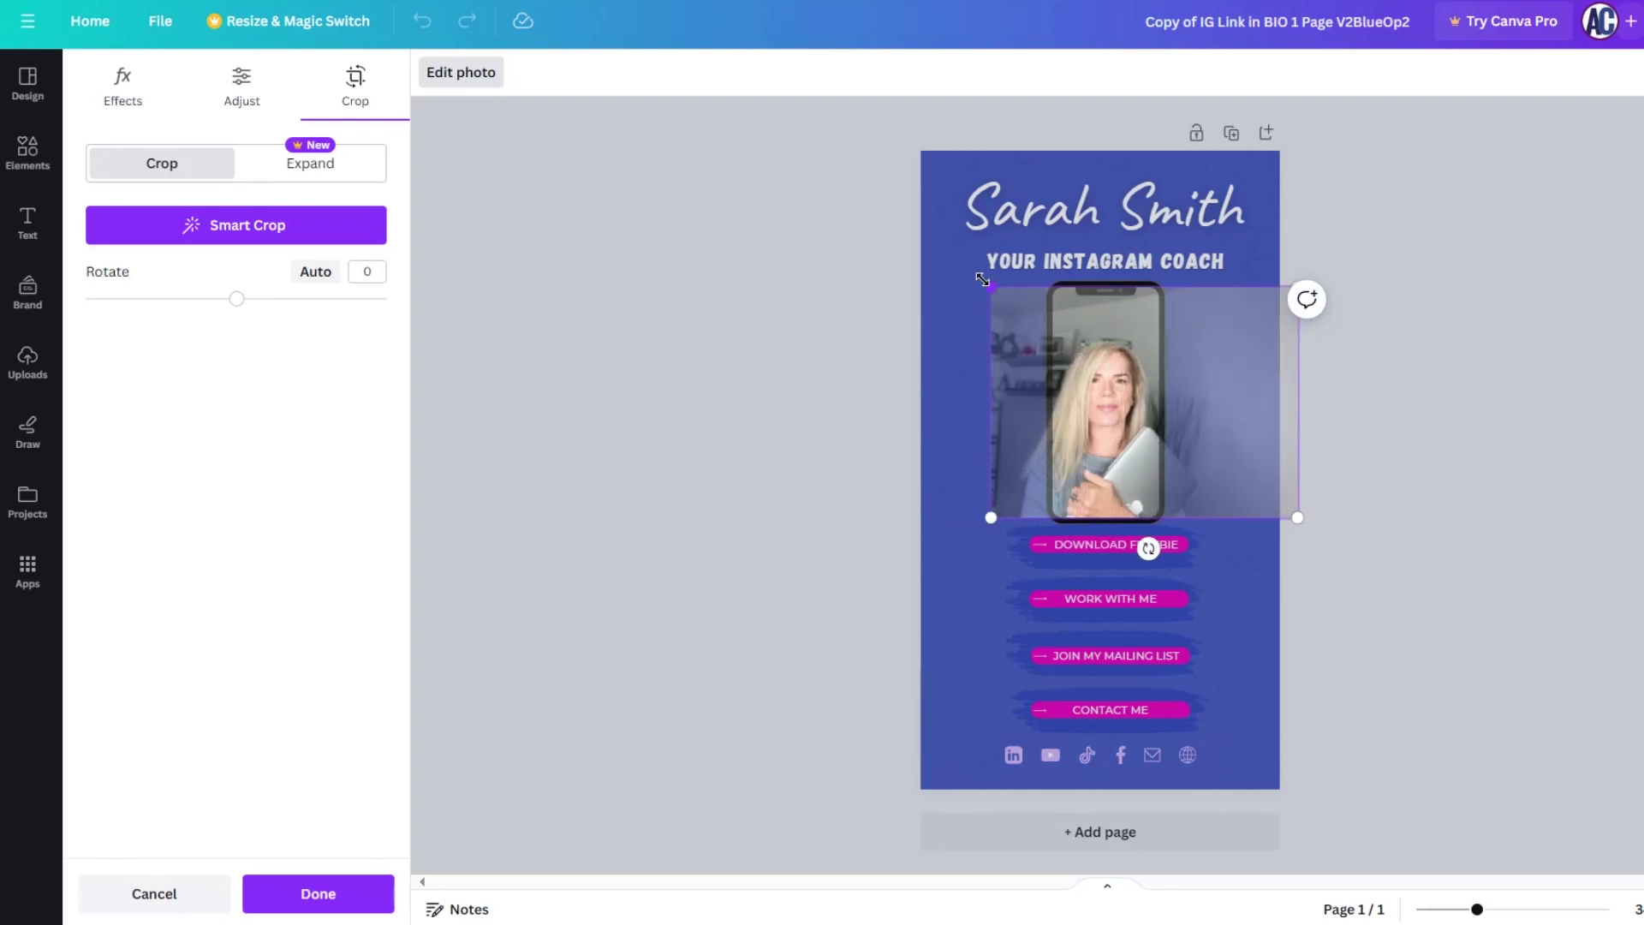
pyautogui.moveTo(986, 285); pyautogui.dragTo(953, 261)
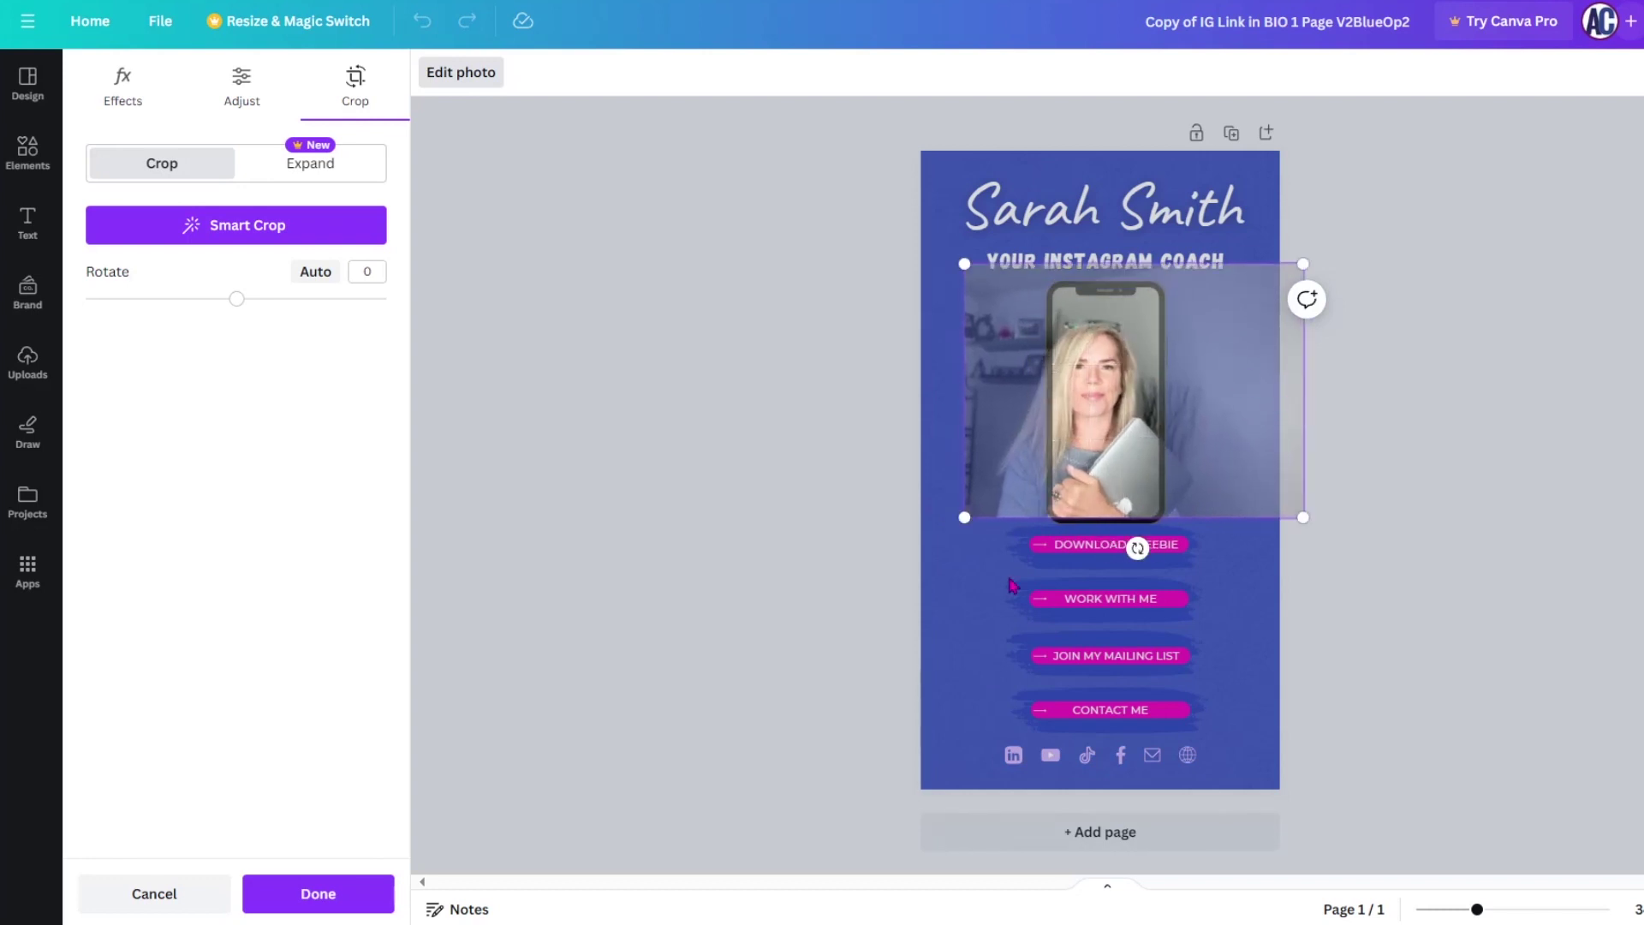
pyautogui.moveTo(1137, 547)
pyautogui.mouseDown()
pyautogui.moveTo(1122, 544)
pyautogui.moveTo(1137, 545)
pyautogui.mouseUp()
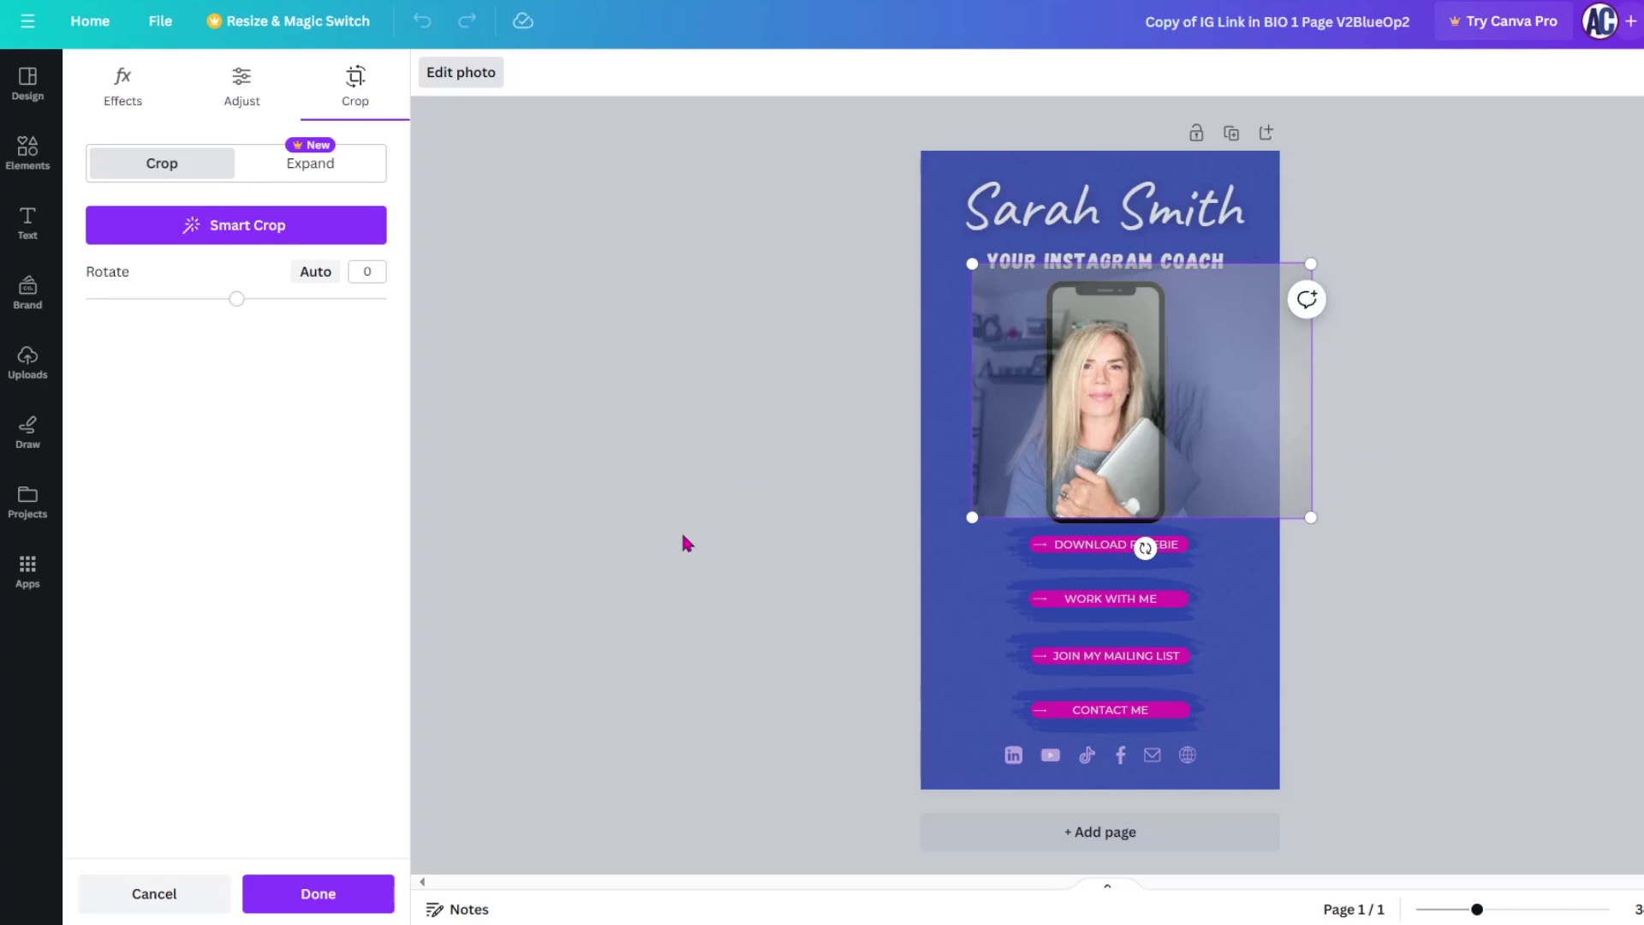
pyautogui.click(317, 893)
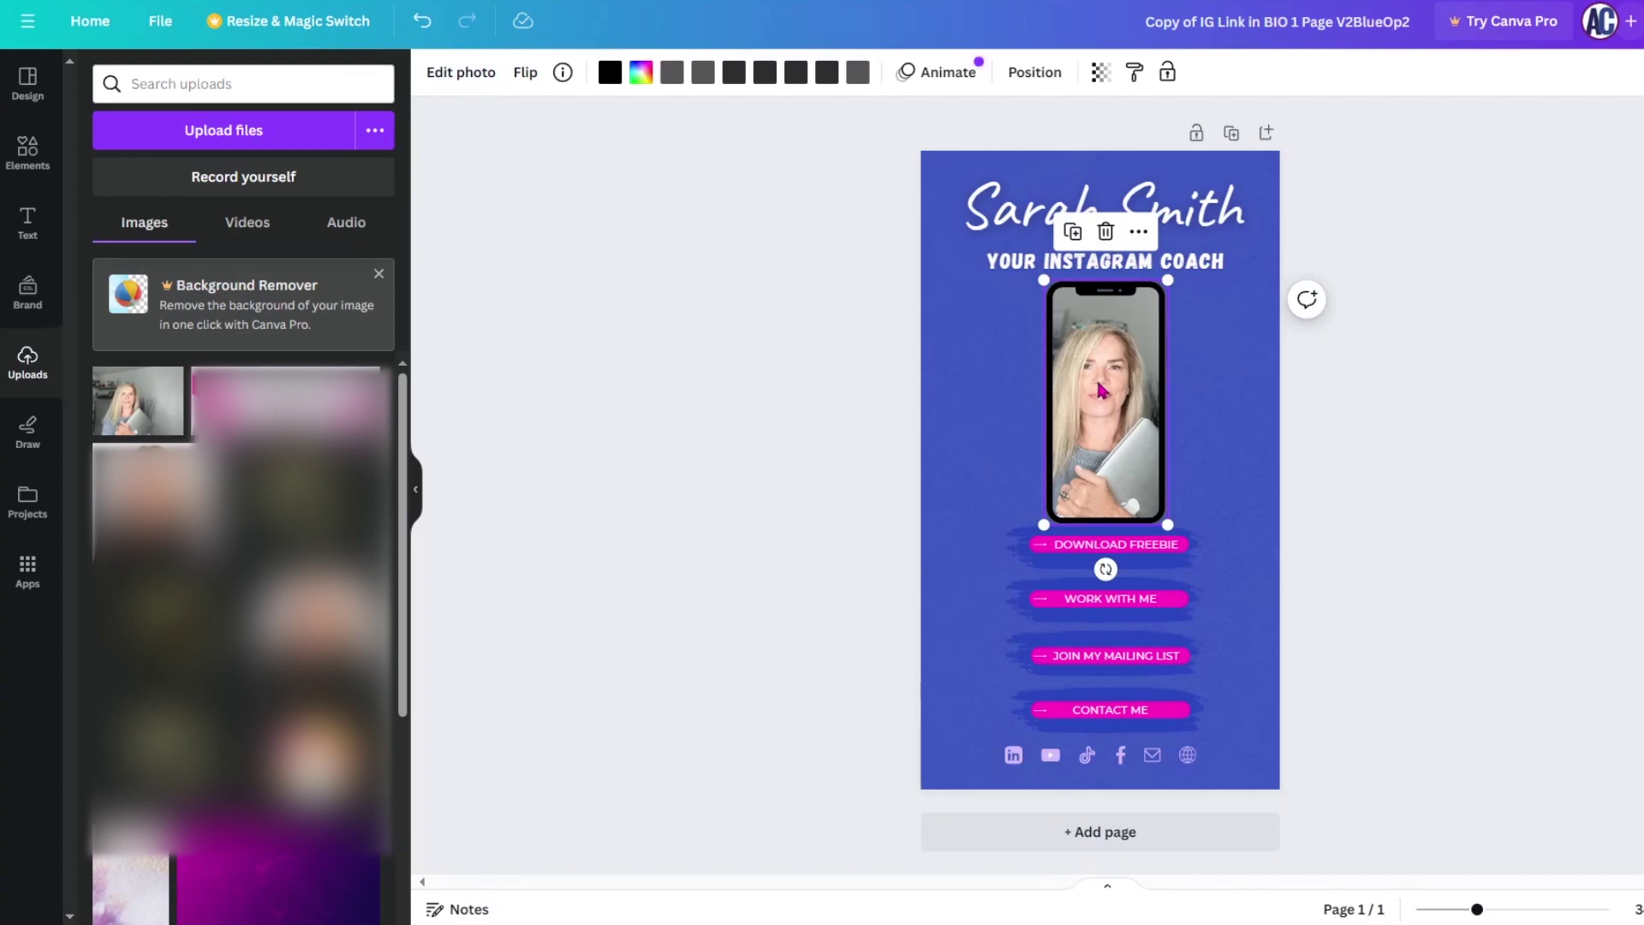
# Delete only the image from the phone frame, then undo the removal
pyautogui.press('Delete')
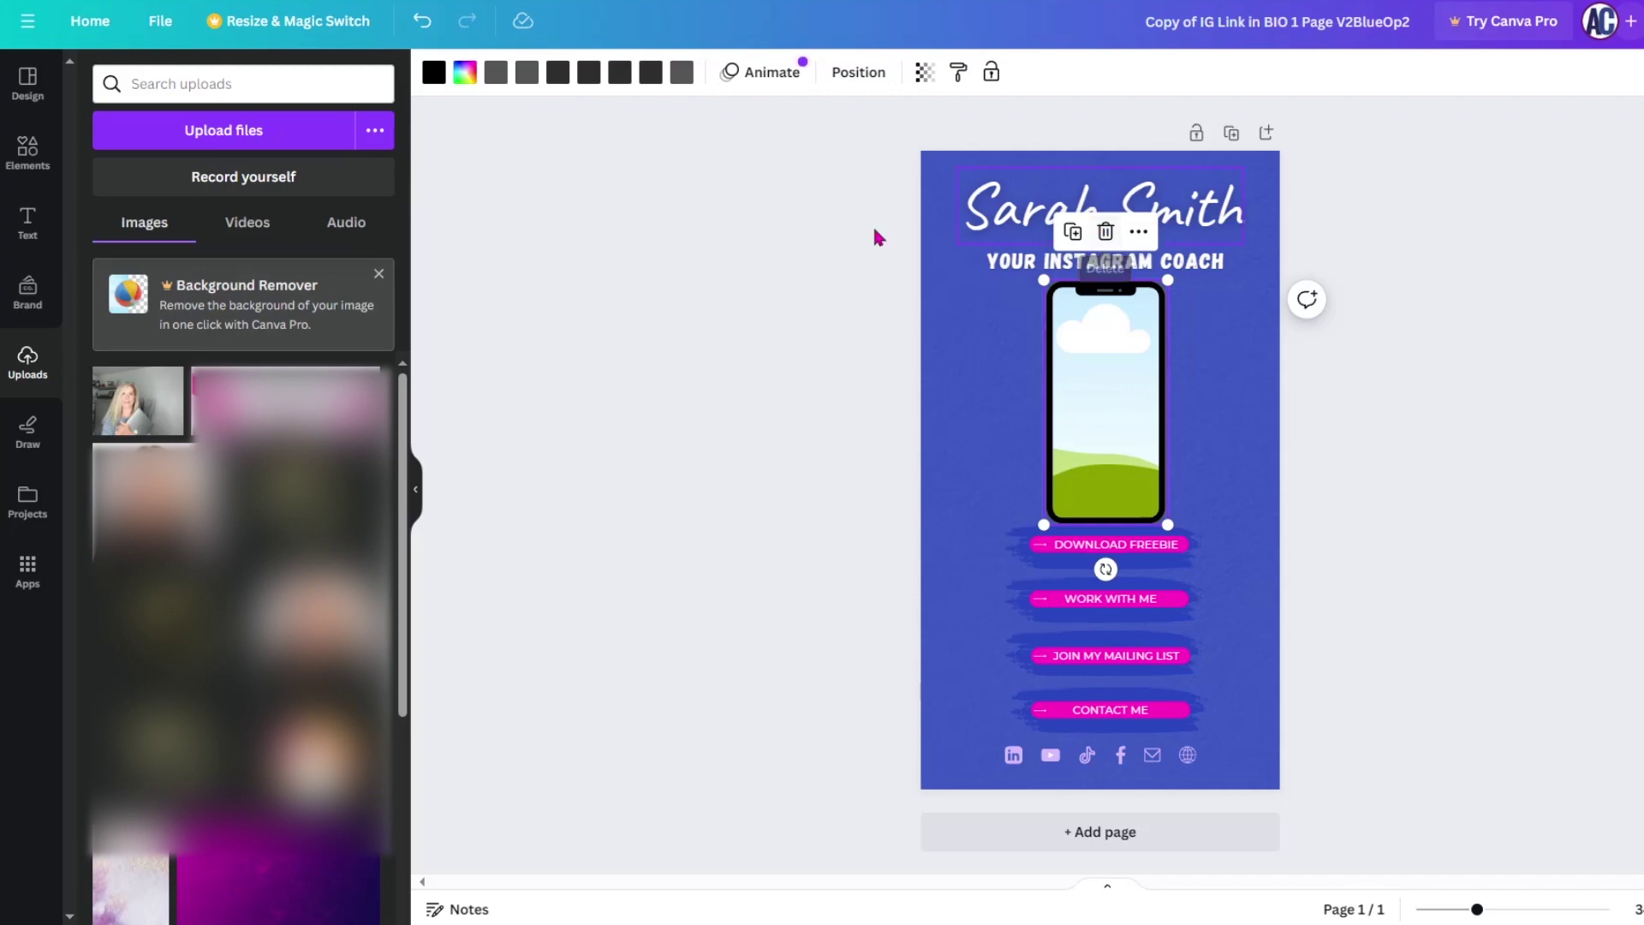
pyautogui.click(423, 20)
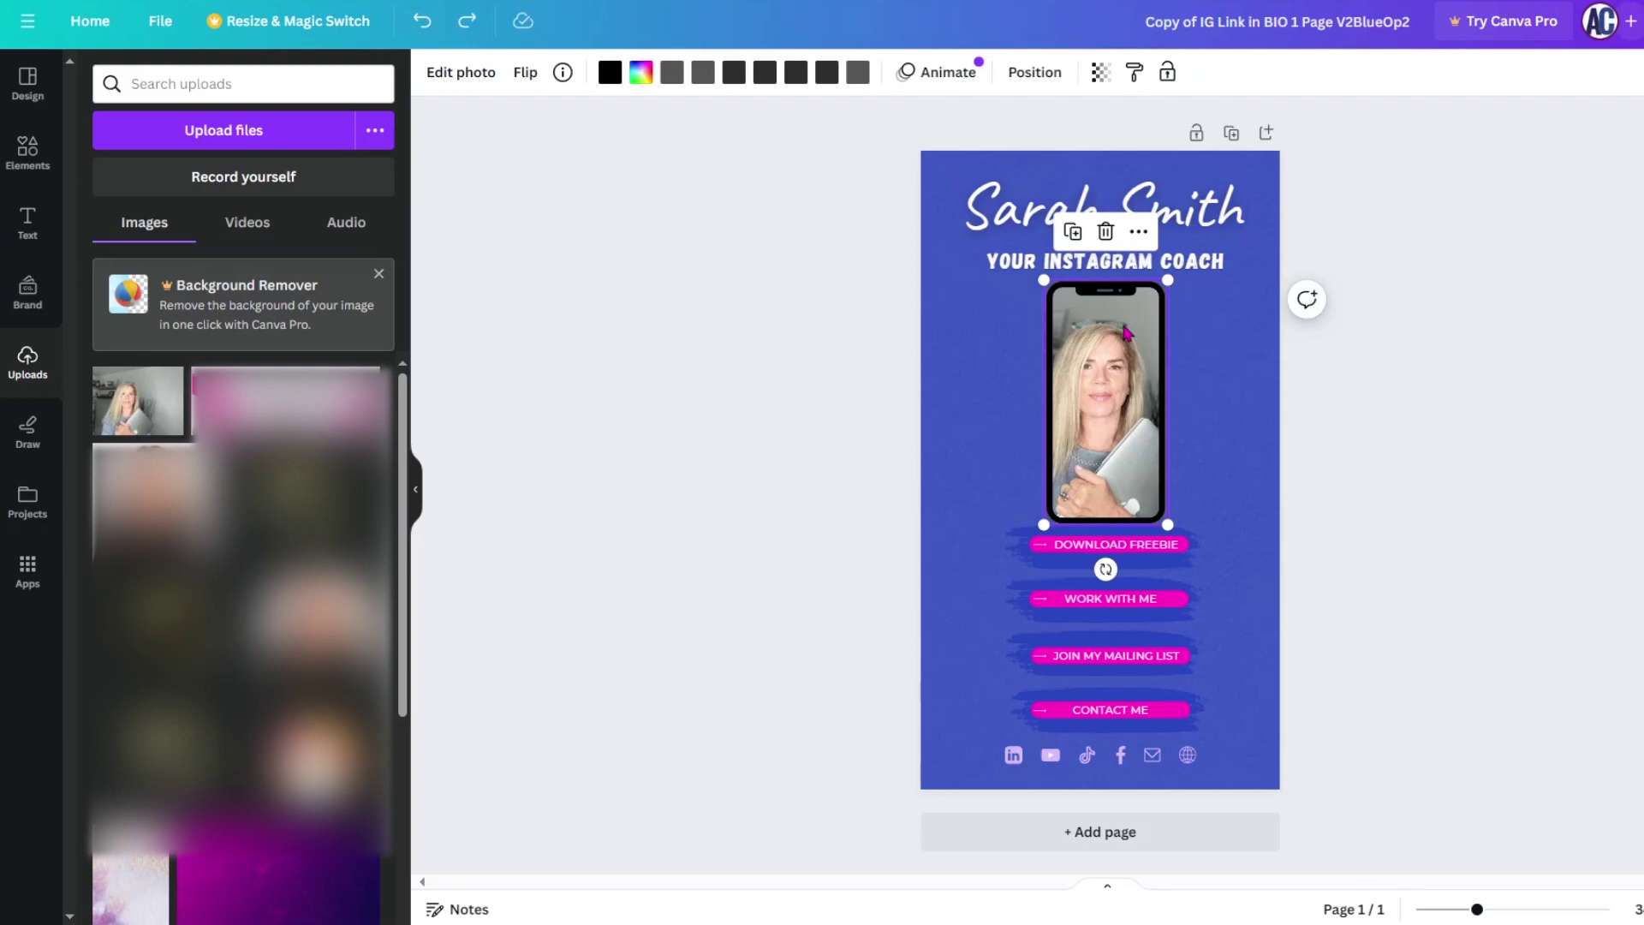
pyautogui.click(1105, 231)
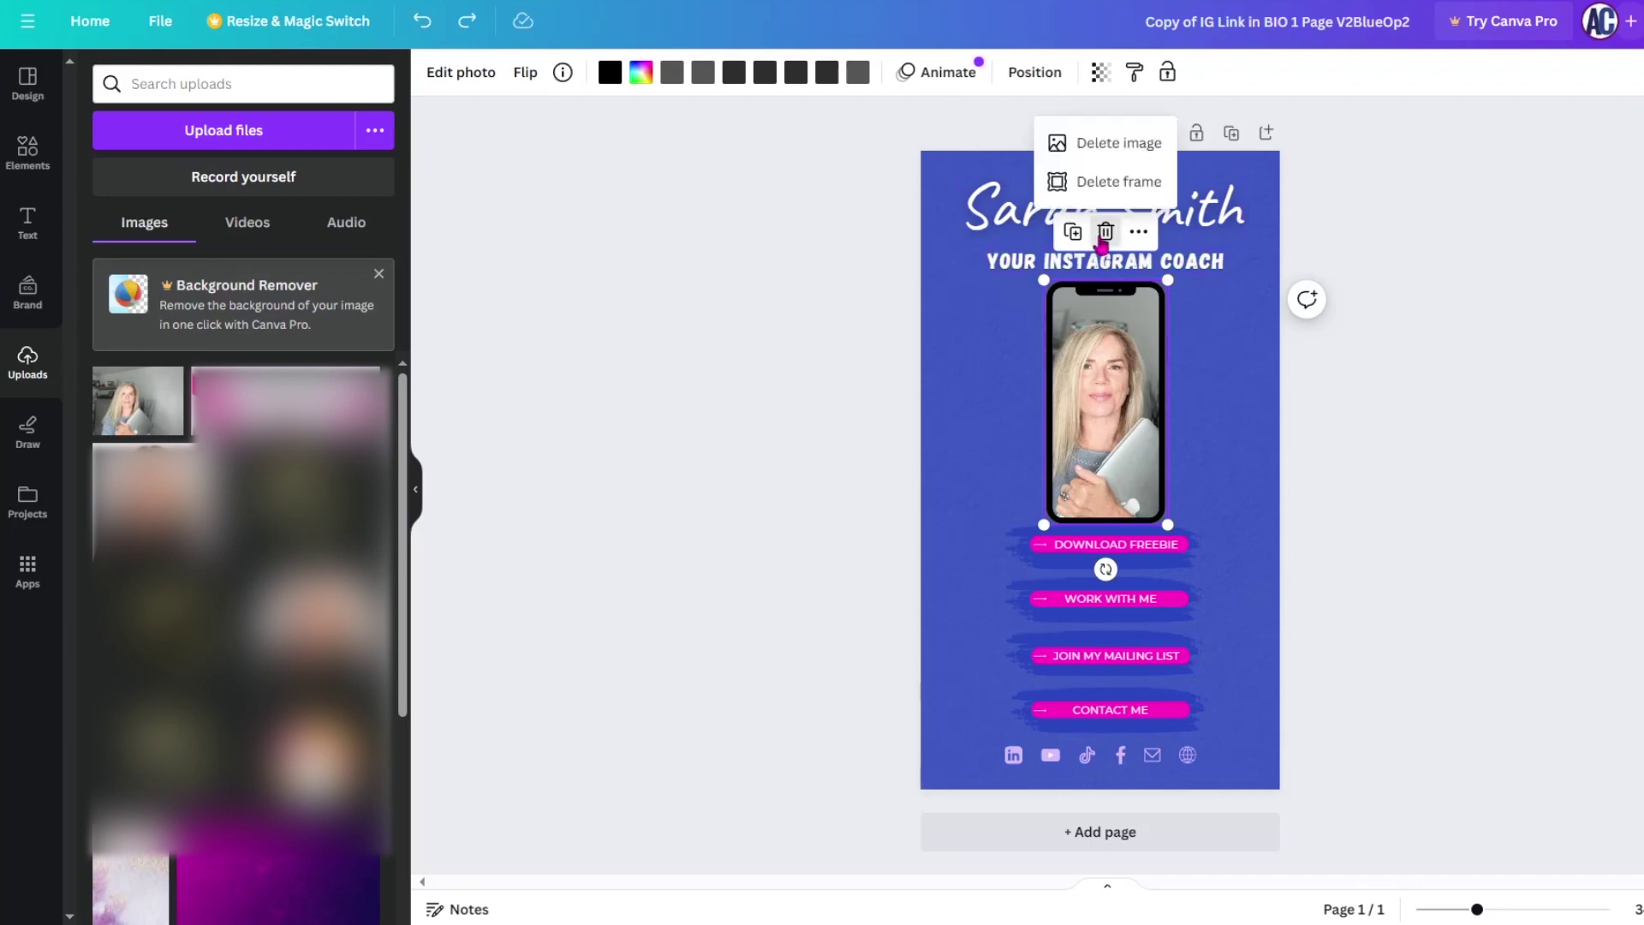
pyautogui.click(1113, 144)
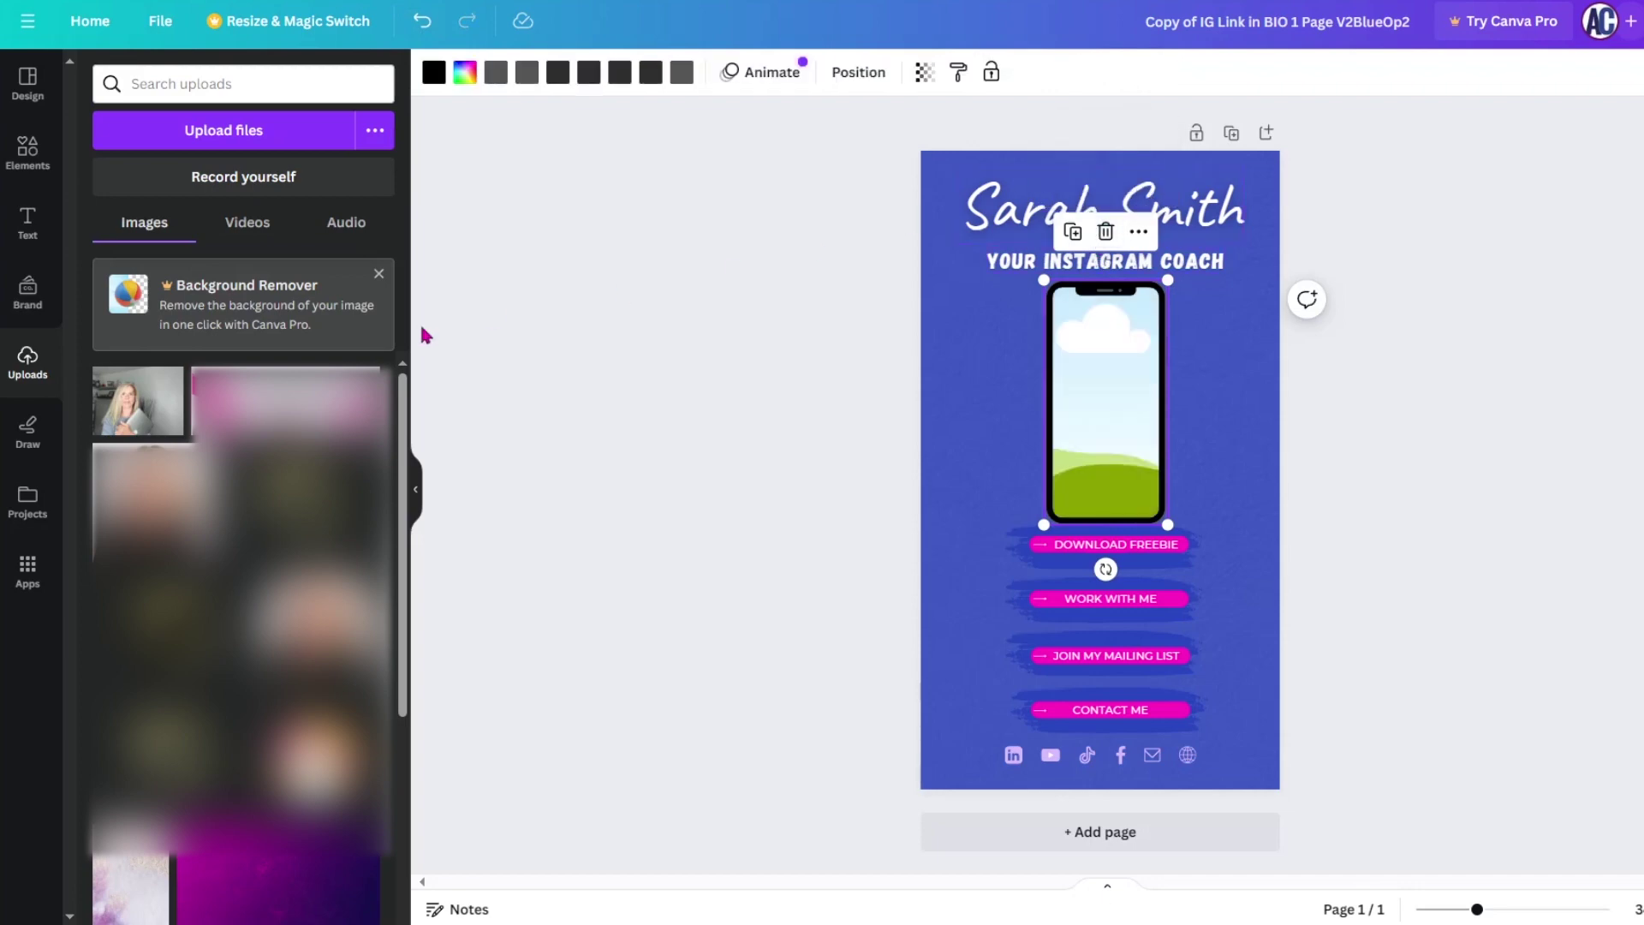
pyautogui.hotkey('ctrl', 'z')
# Fill the phone frame with the recently used photo of a smiling woman in a white blouse
pyautogui.click(32, 152)
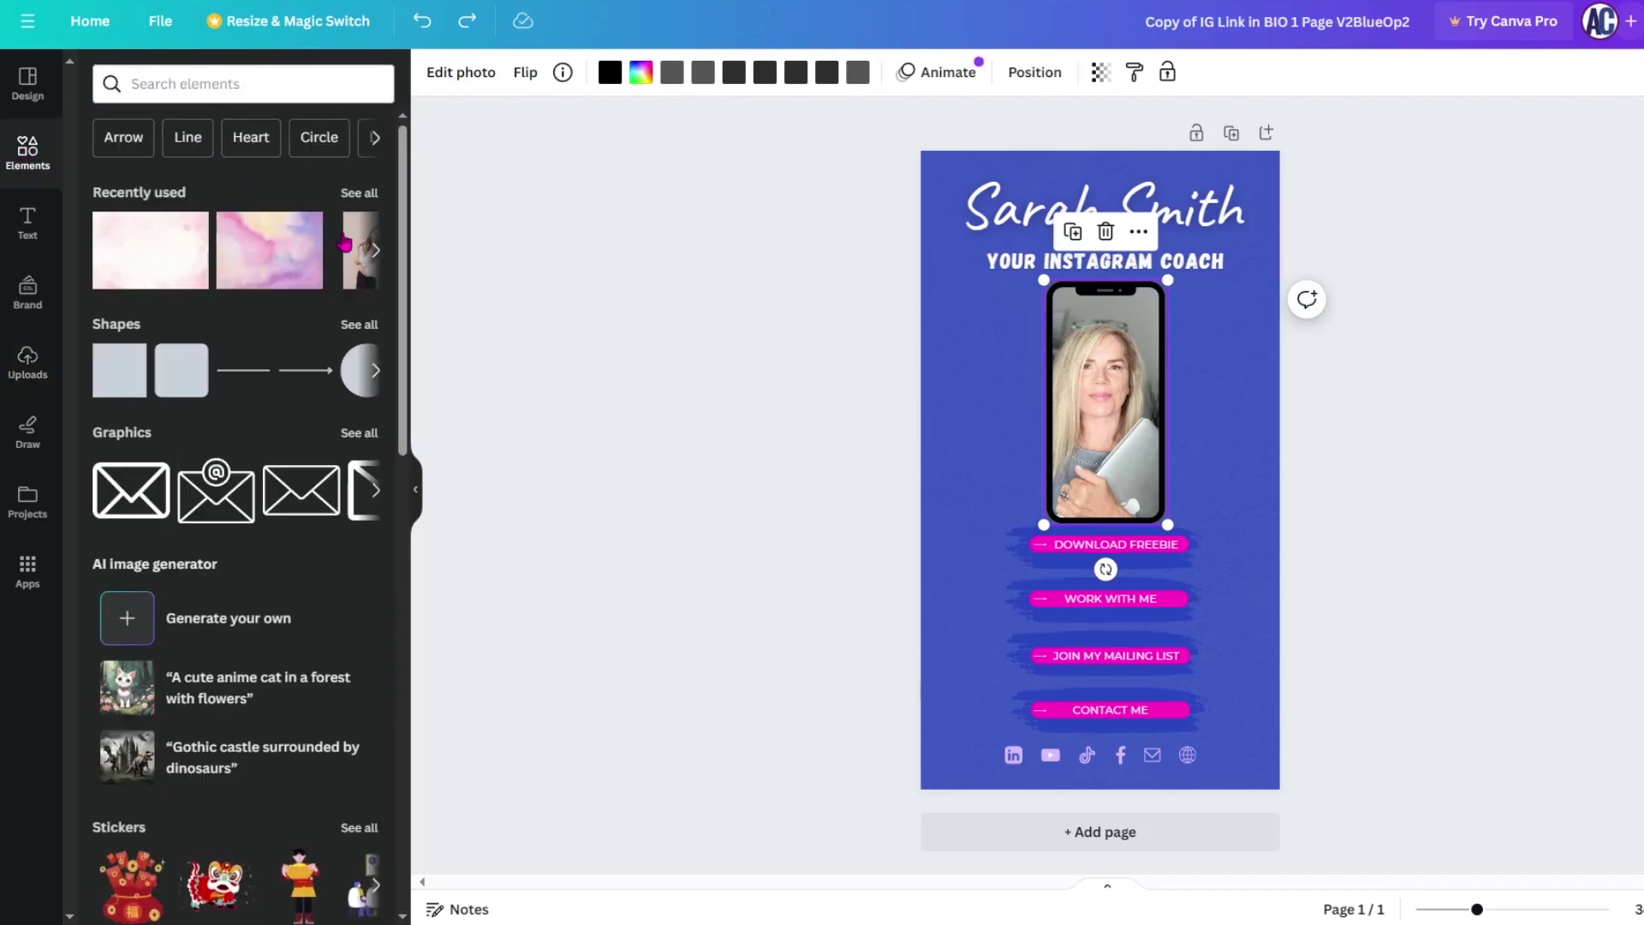
pyautogui.moveTo(345, 244); pyautogui.dragTo(1093, 380)
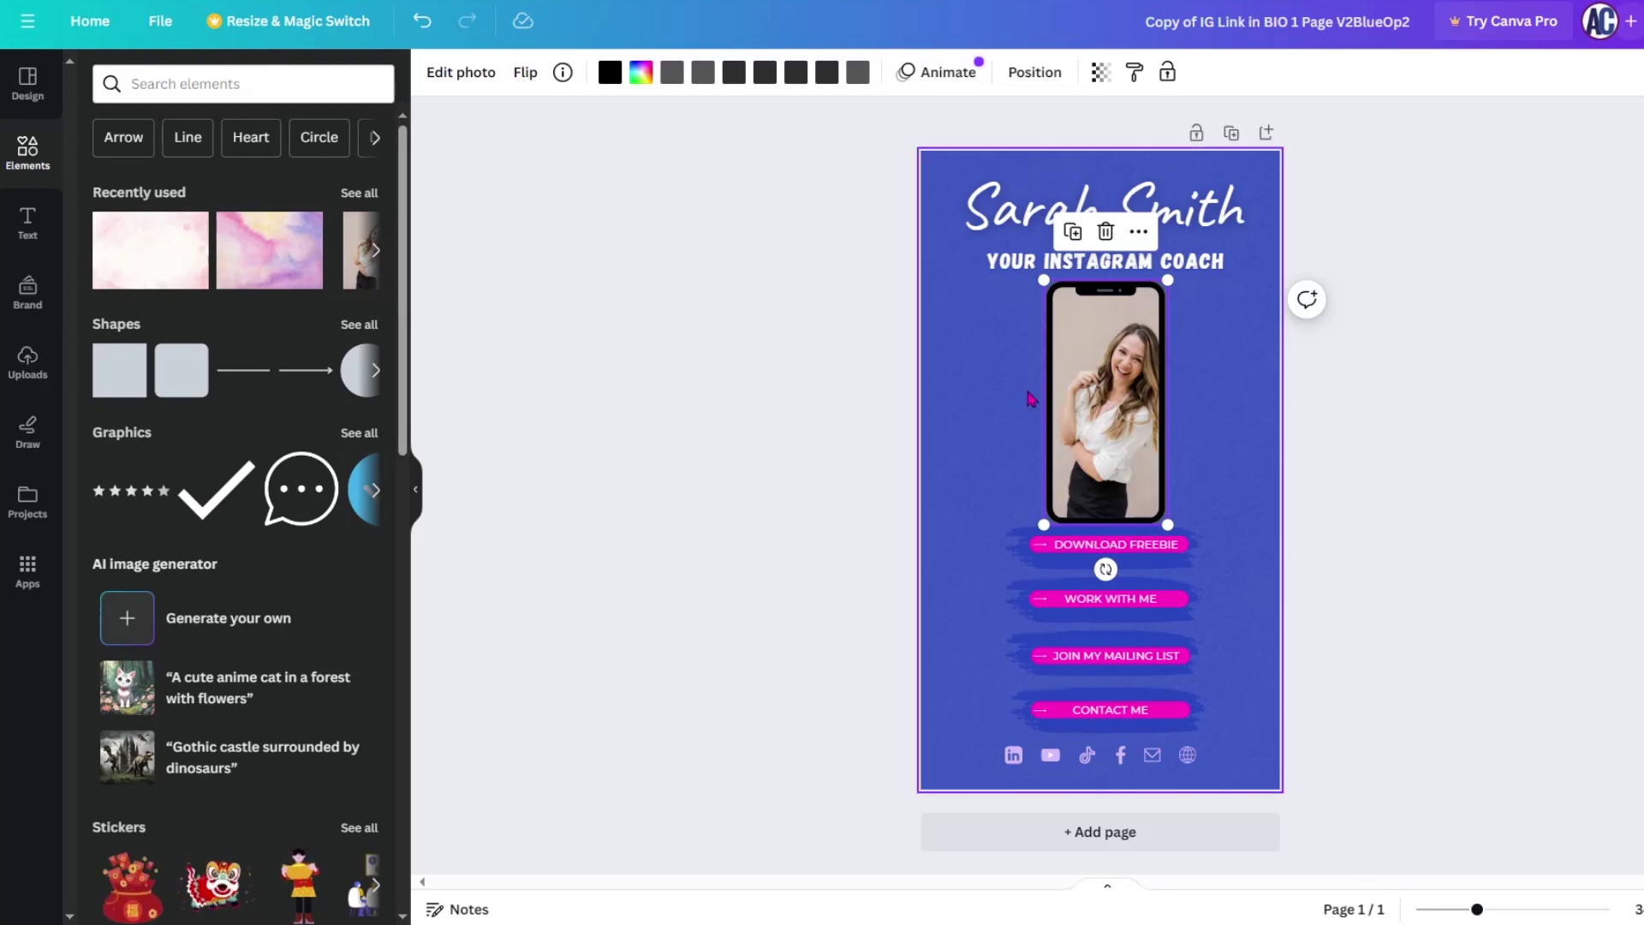
# Undo the photo swap to try restoring the blonde woman's photo
pyautogui.click(425, 27)
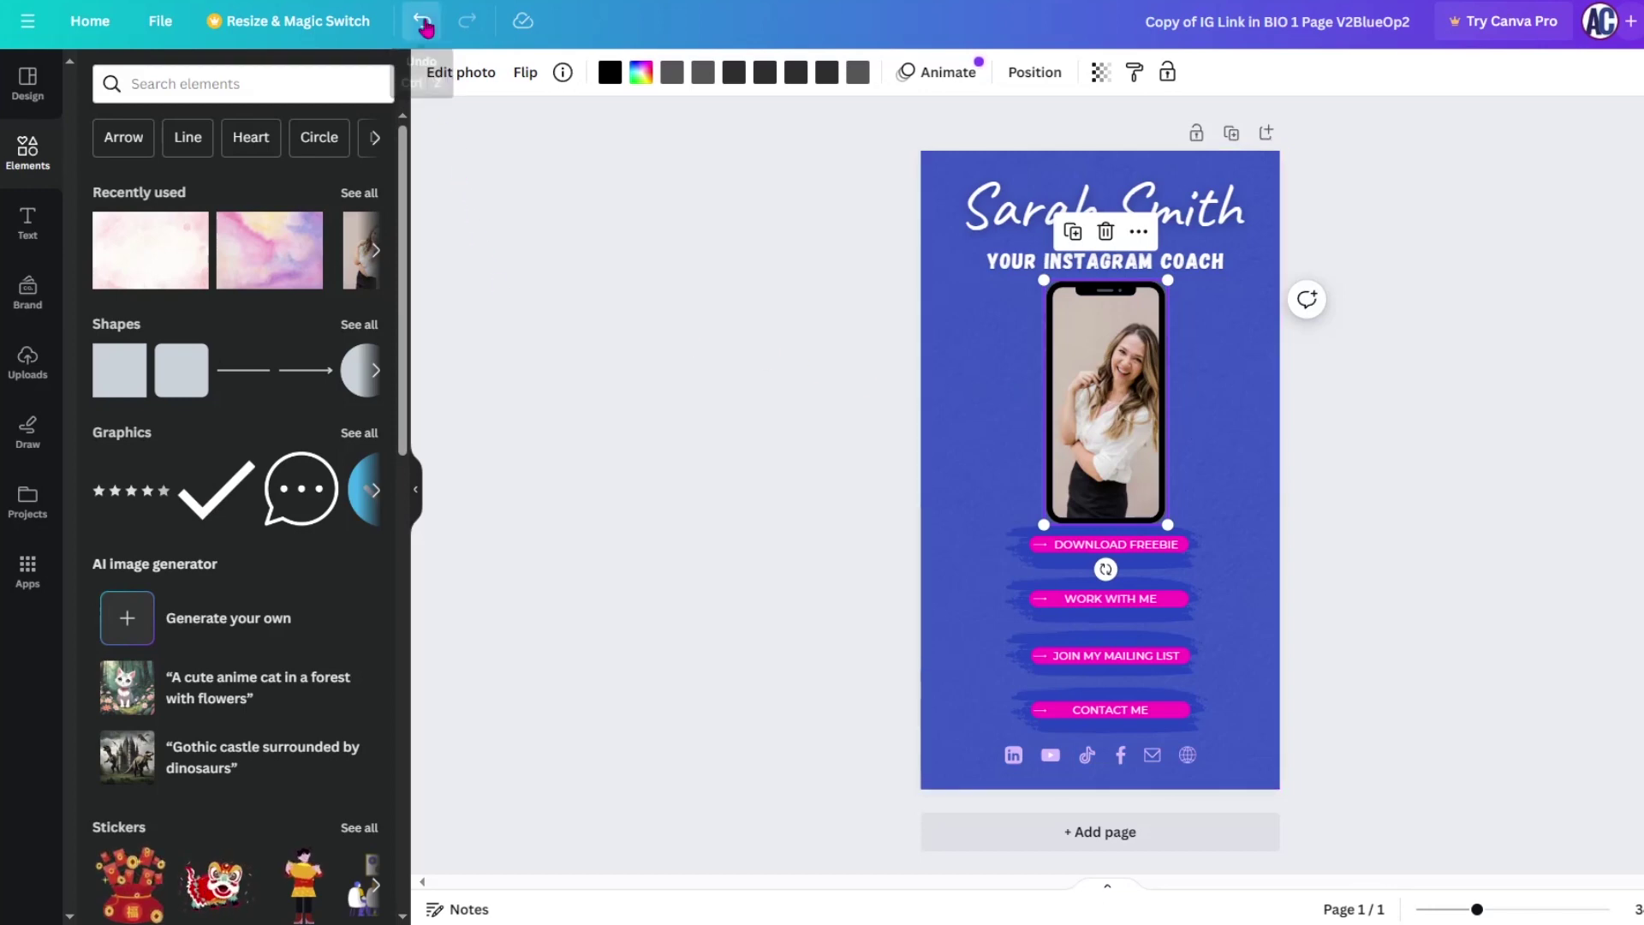